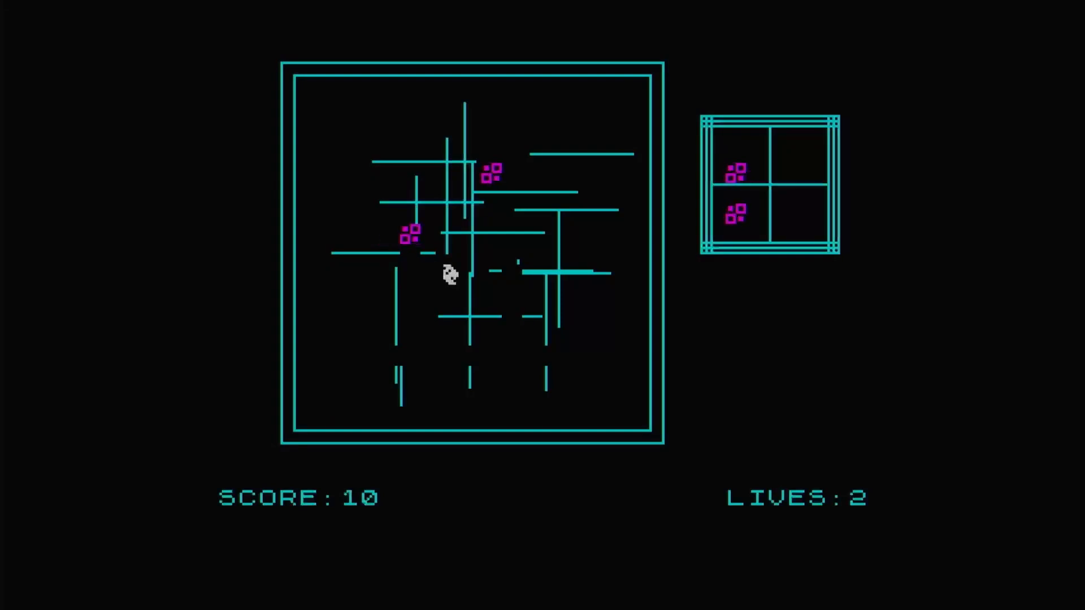
Step: Steer the hero left and down through the maze and fire at the nasty to the right
{"action": "key", "text": "Left"}
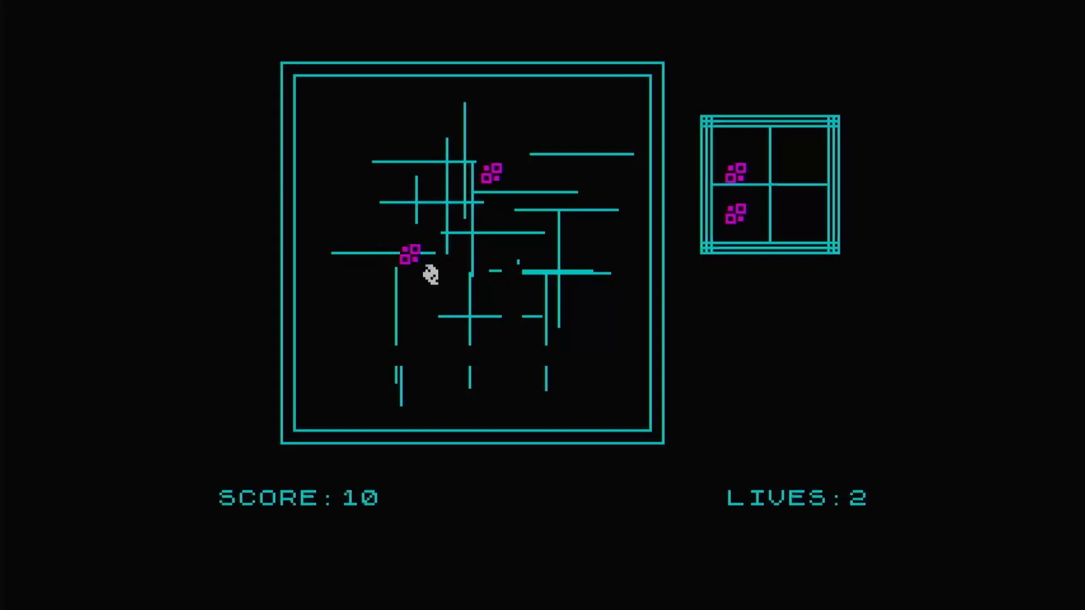
{"action": "key", "text": "Left"}
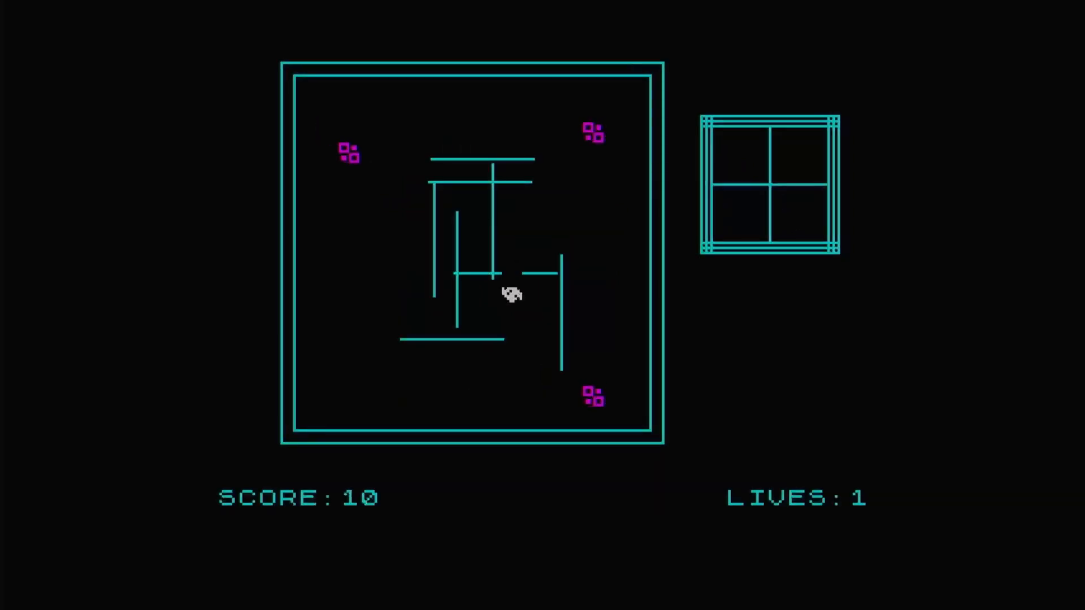
{"action": "key", "text": "Down"}
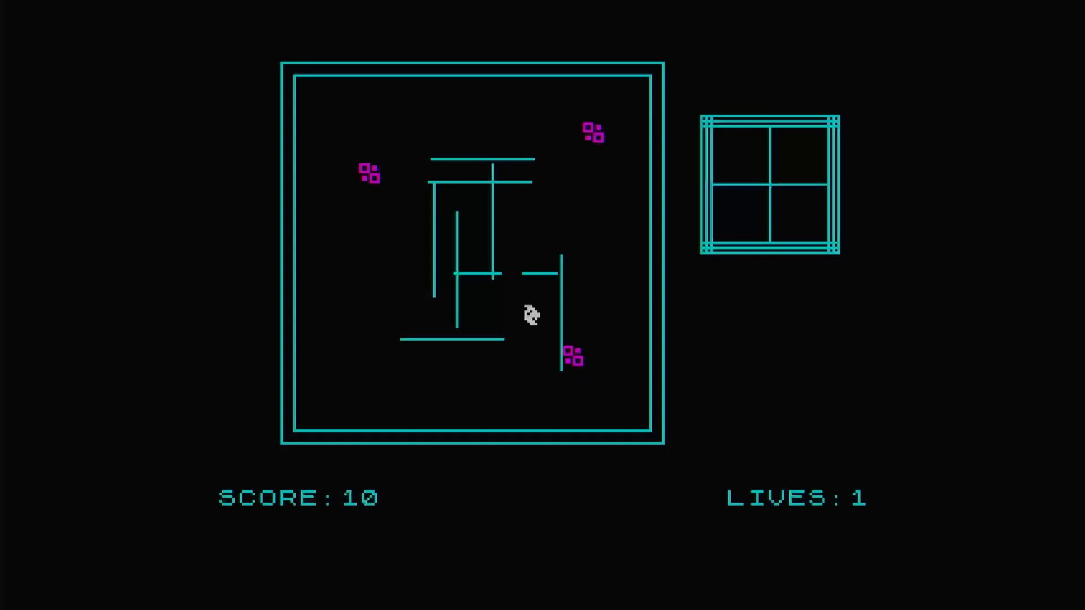
{"action": "key", "text": "Down"}
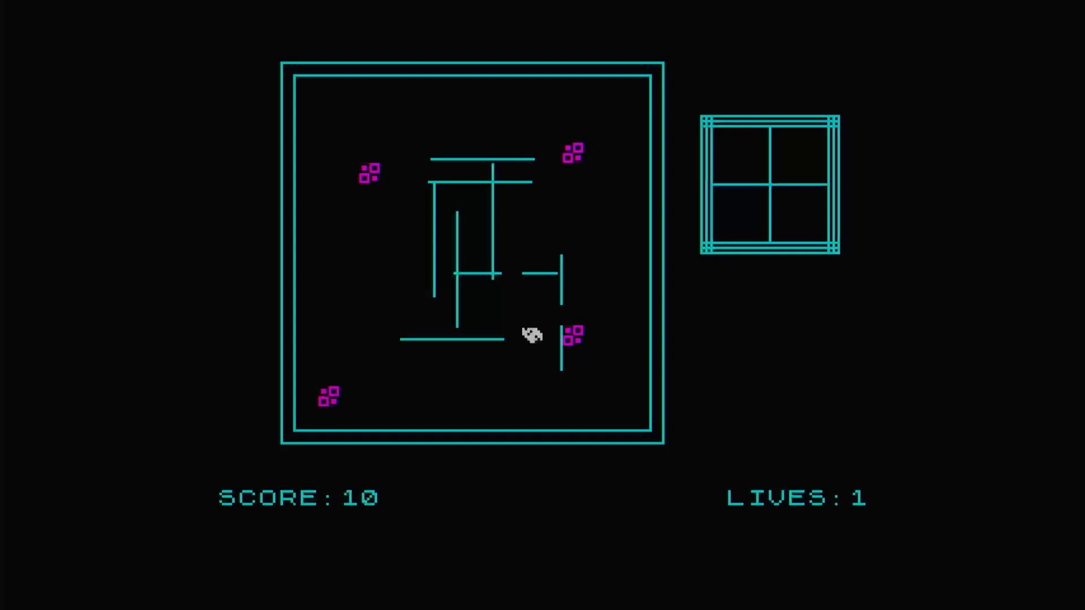
{"action": "key", "text": "Down"}
{"action": "key", "text": "Up"}
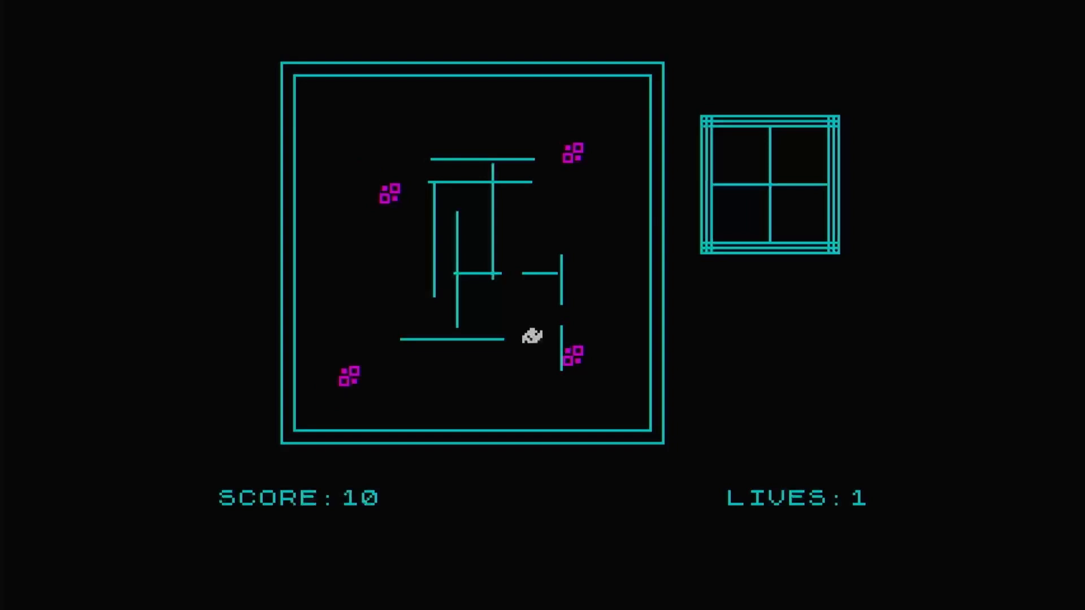
{"action": "key", "text": "Right"}
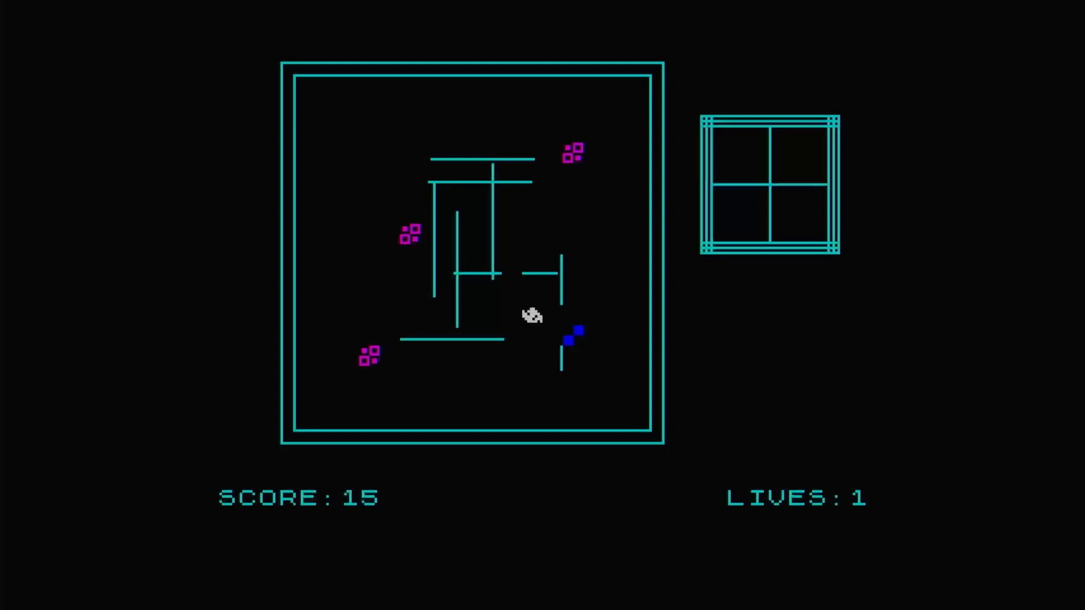
Step: Move up and left through a wall gap and fire to trap the magenta nasty
{"action": "key", "text": "Up"}
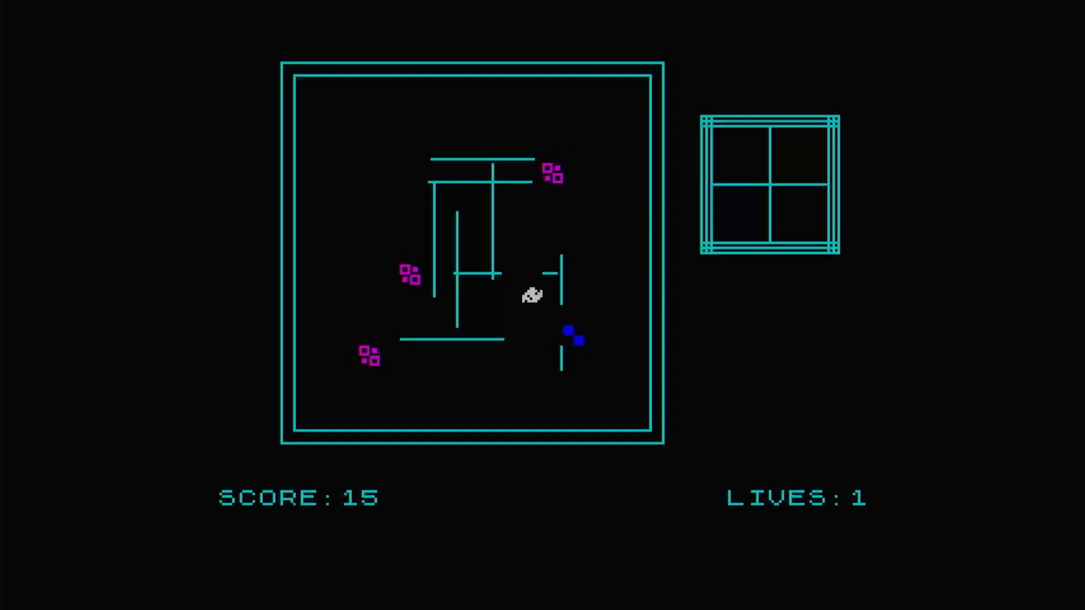
{"action": "key", "text": "Up"}
{"action": "key", "text": "Up"}
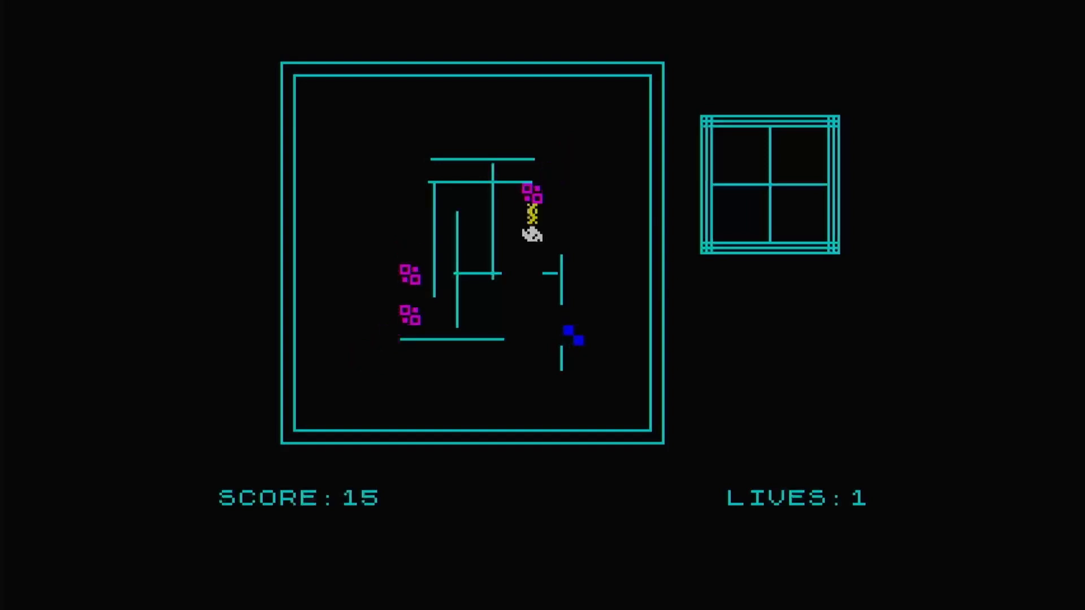
{"action": "key", "text": "Left"}
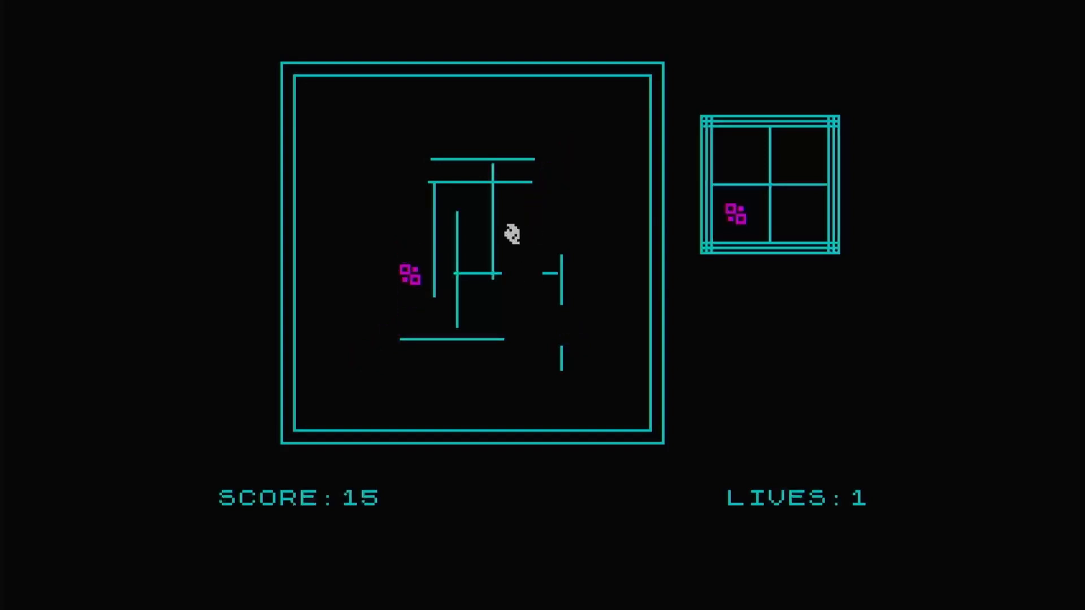
{"action": "key", "text": "Left"}
{"action": "key", "text": "Left"}
{"action": "key", "text": "Left"}
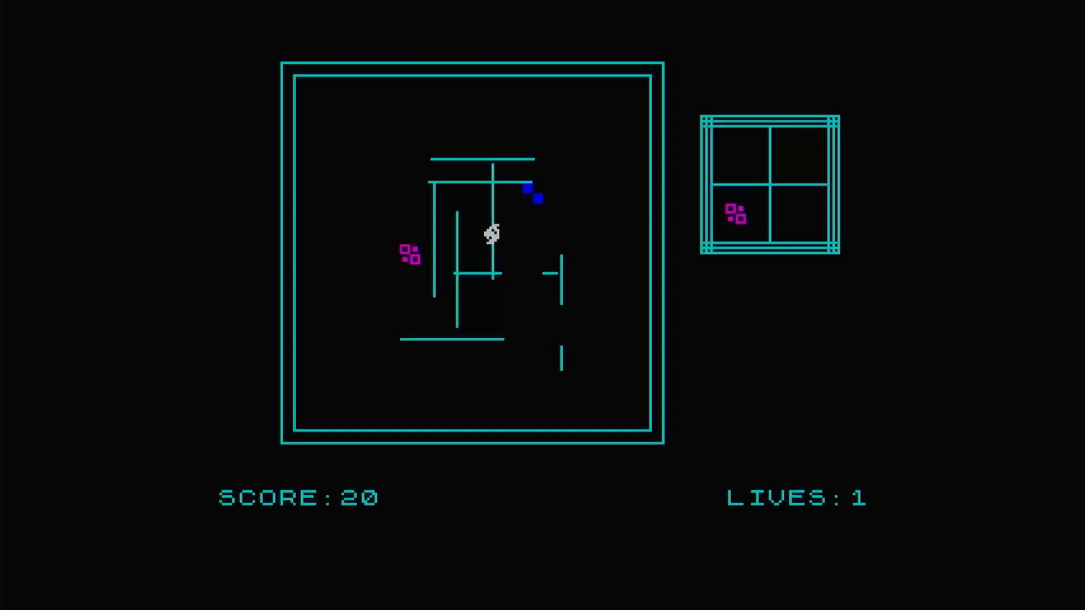
{"action": "key", "text": "Left"}
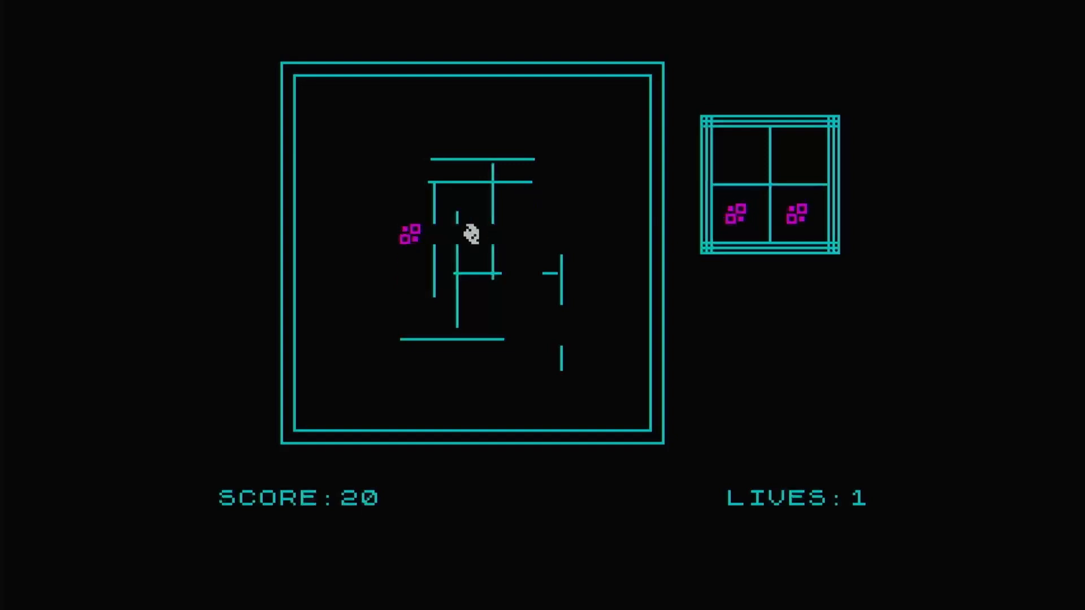
{"action": "key", "text": "space"}
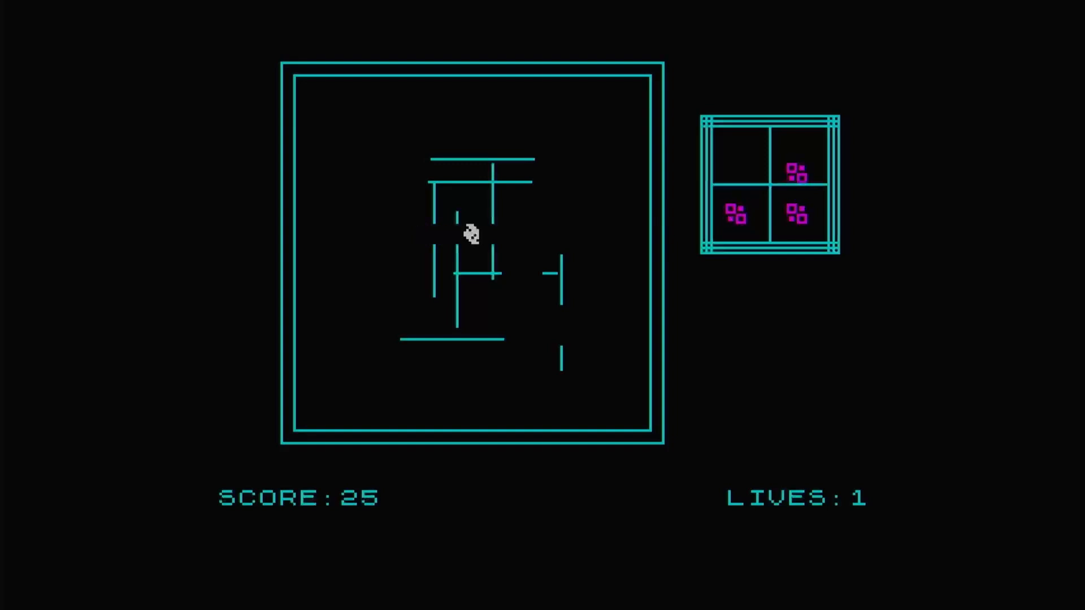
Step: Cross the new maze rightward and down, bringing the score to 30 before breaking in
{"action": "key", "text": "Right"}
{"action": "key", "text": "space"}
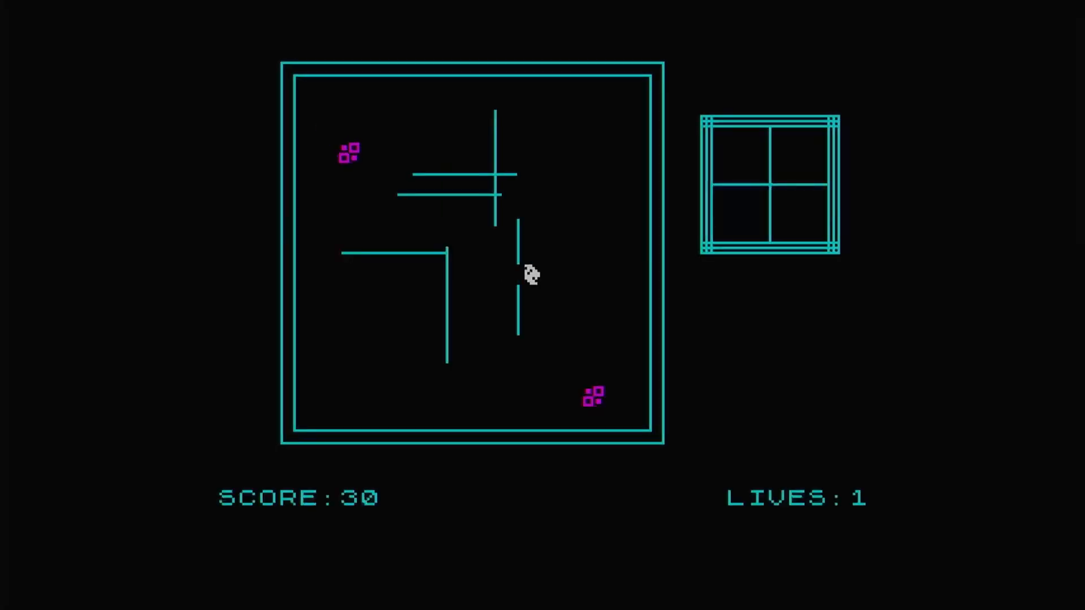
{"action": "key", "text": "Right"}
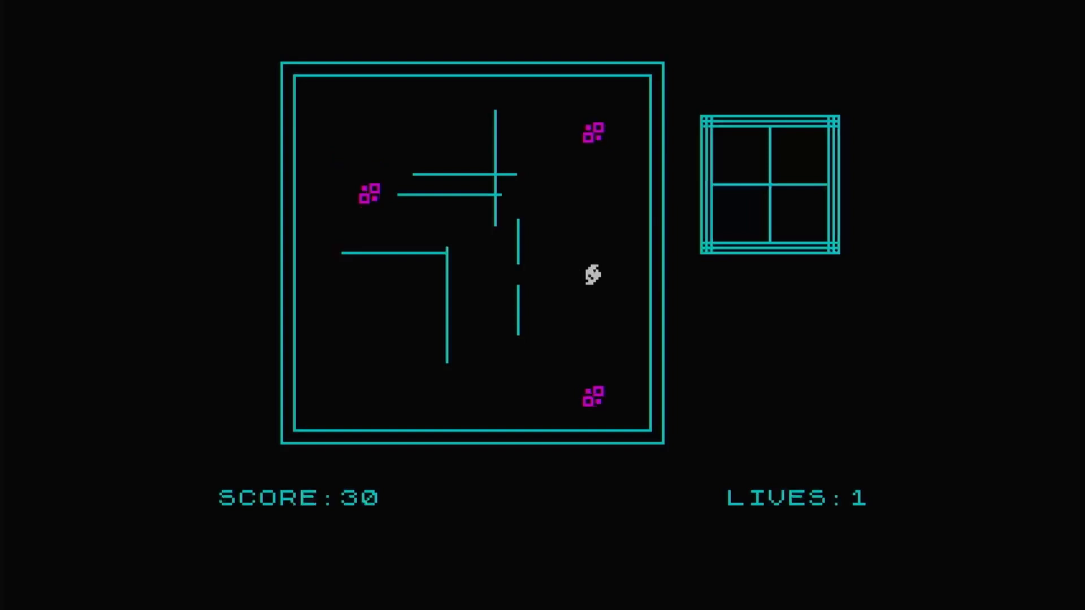
{"action": "key", "text": "Right"}
{"action": "key", "text": "Down"}
{"action": "key", "text": "Down"}
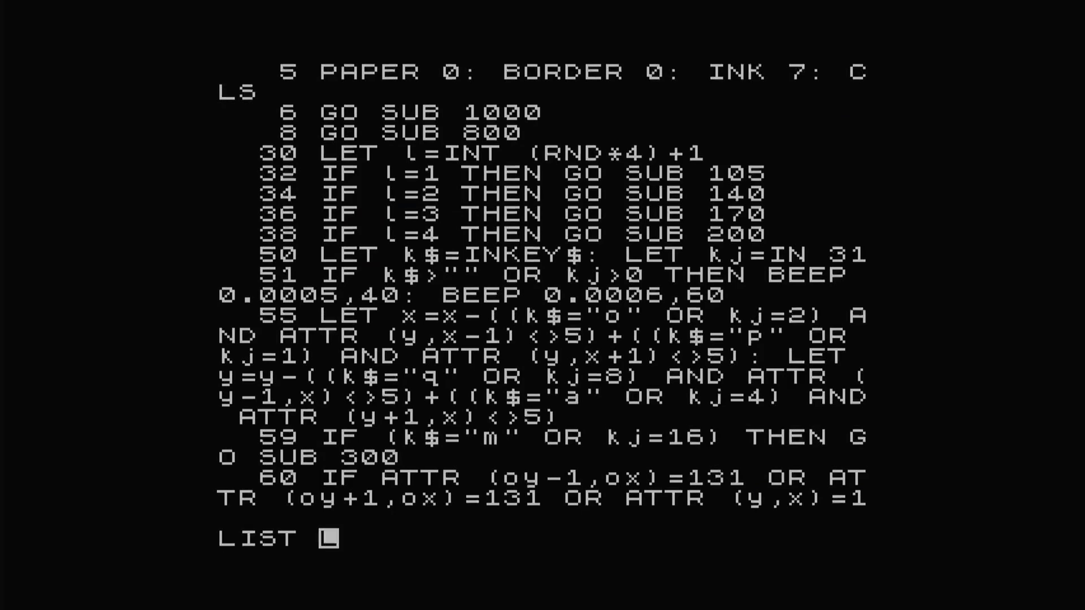
Step: Page through the whole listing at each scroll? prompt, past lines 106-141 and 901-904 toward line 1000
{"action": "key", "text": "Return"}
{"action": "key", "text": "Return"}
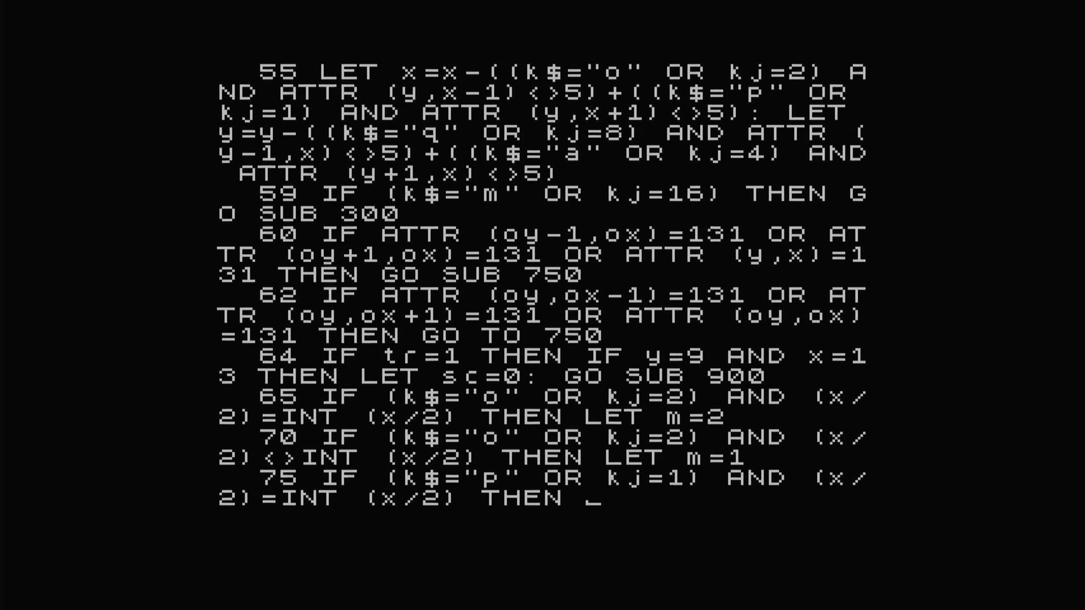
{"action": "key", "text": "Return"}
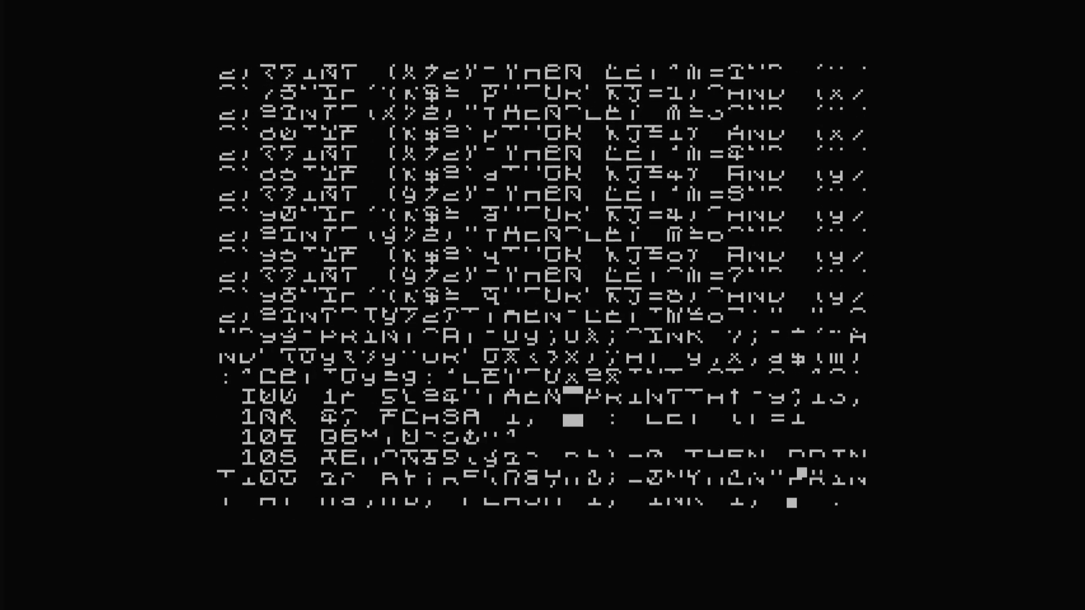
{"action": "key", "text": "Return"}
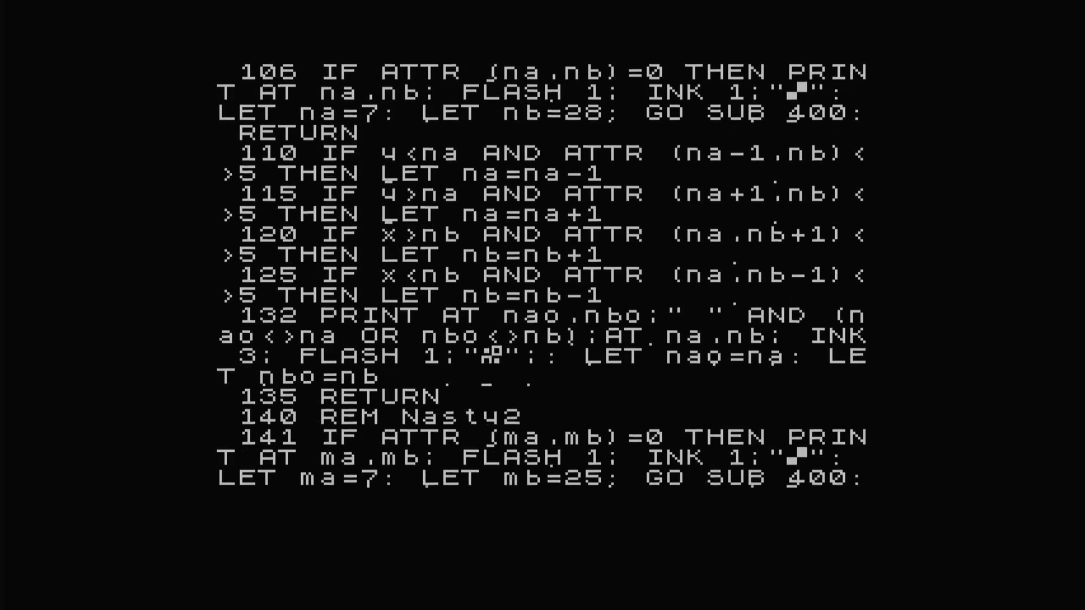
{"action": "key", "text": "Return"}
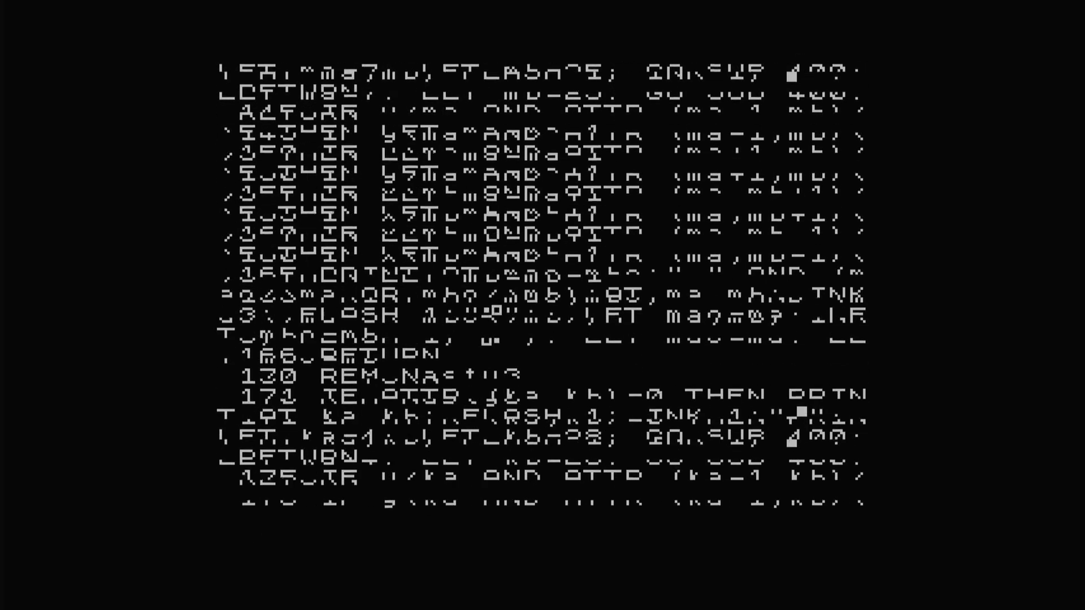
{"action": "key", "text": "Return"}
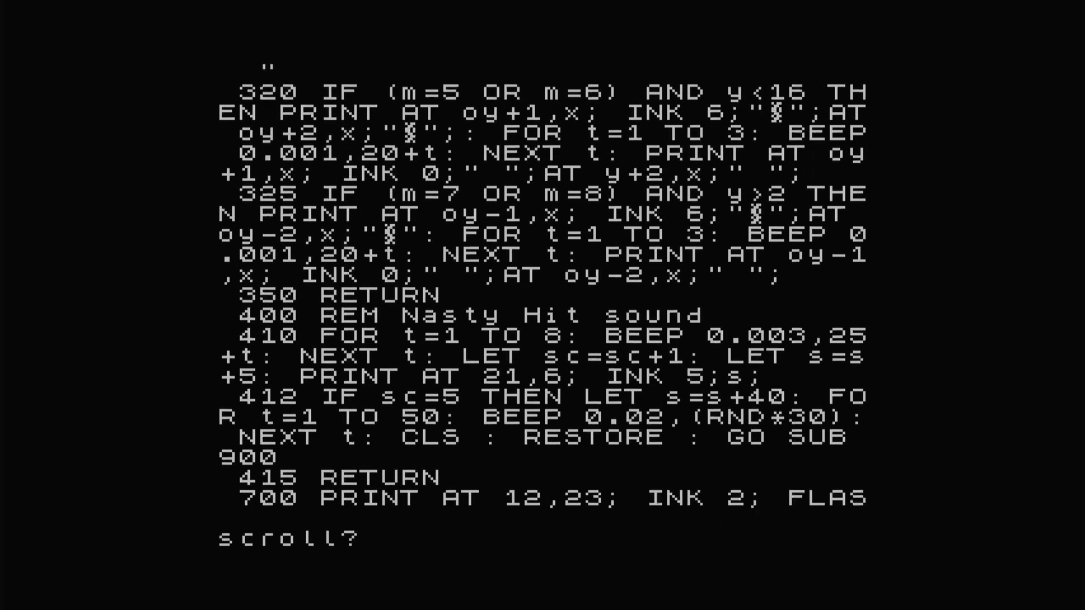
{"action": "key", "text": "Return"}
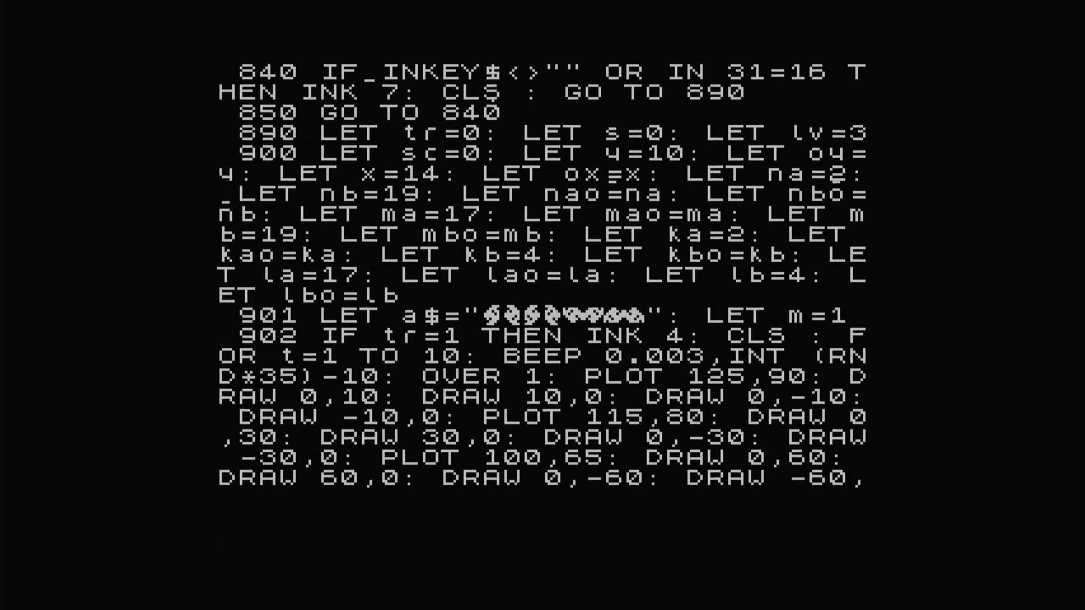
{"action": "key", "text": "Return"}
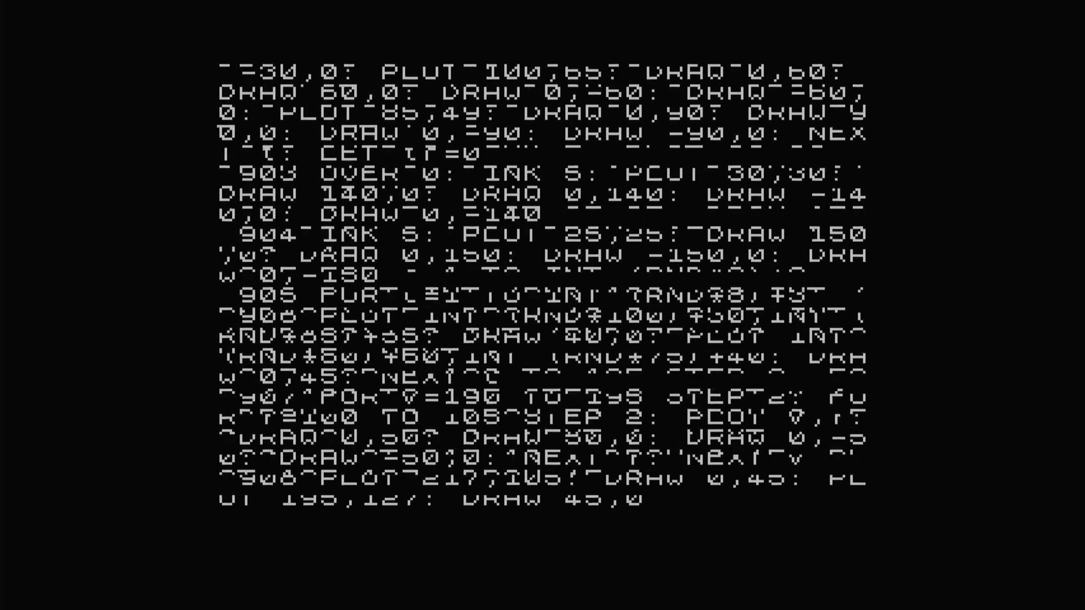
{"action": "key", "text": "Return"}
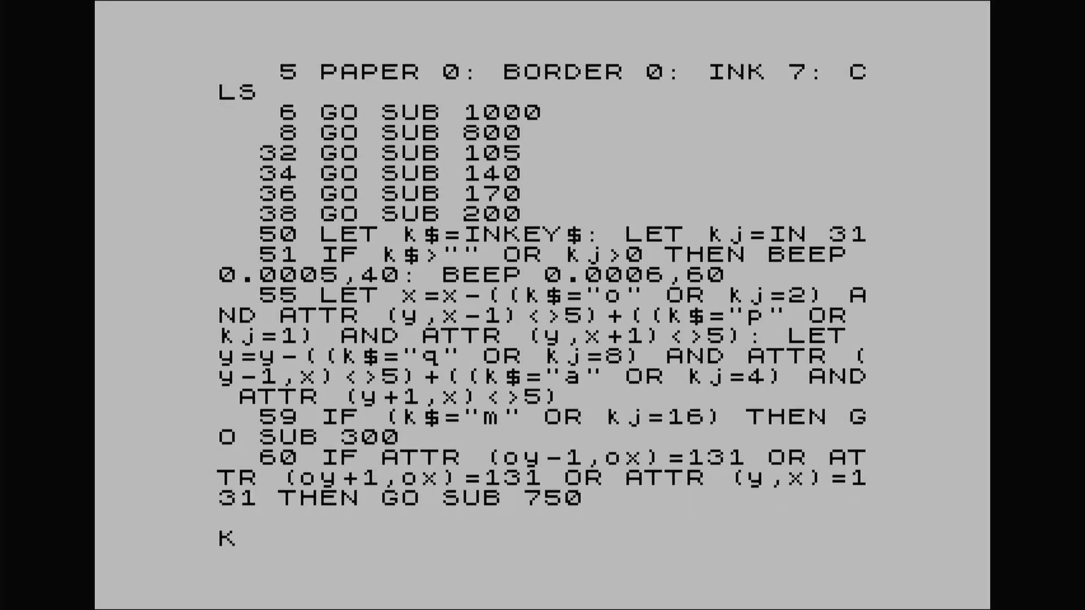
Step: Enter LIST and page through the program past line 830 to the maze-drawing lines around 910
{"action": "key", "text": "k"}
{"action": "type", "text": "LIST"}
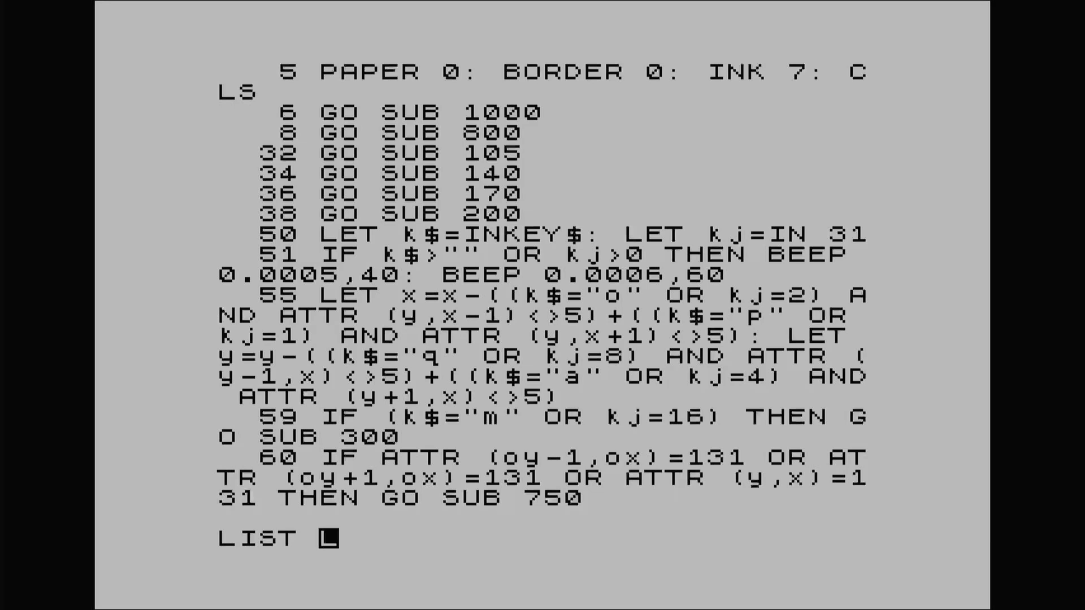
{"action": "key", "text": "Return"}
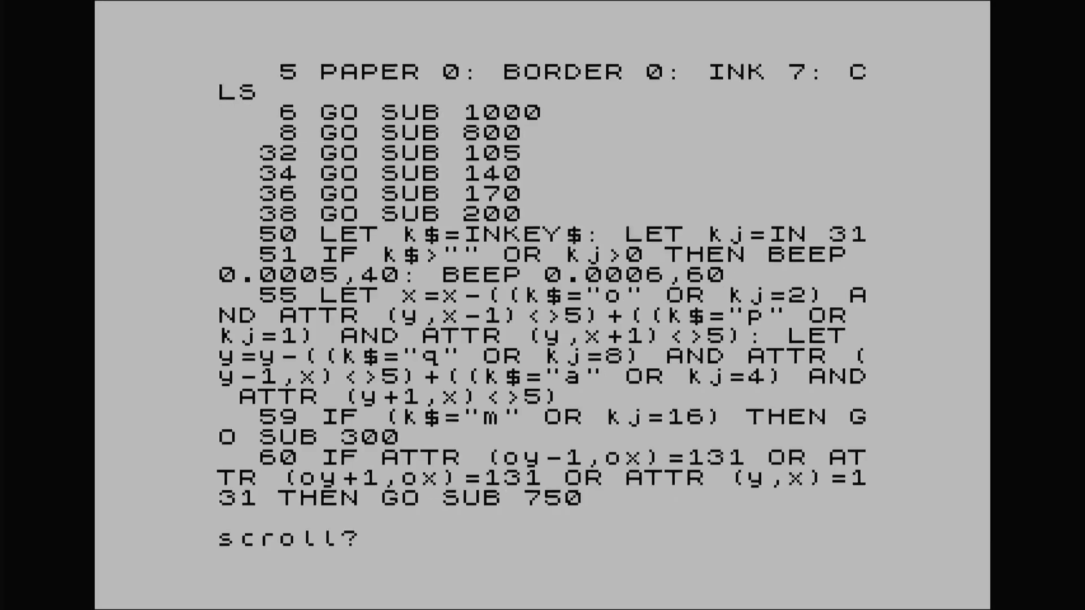
{"action": "key", "text": "Return"}
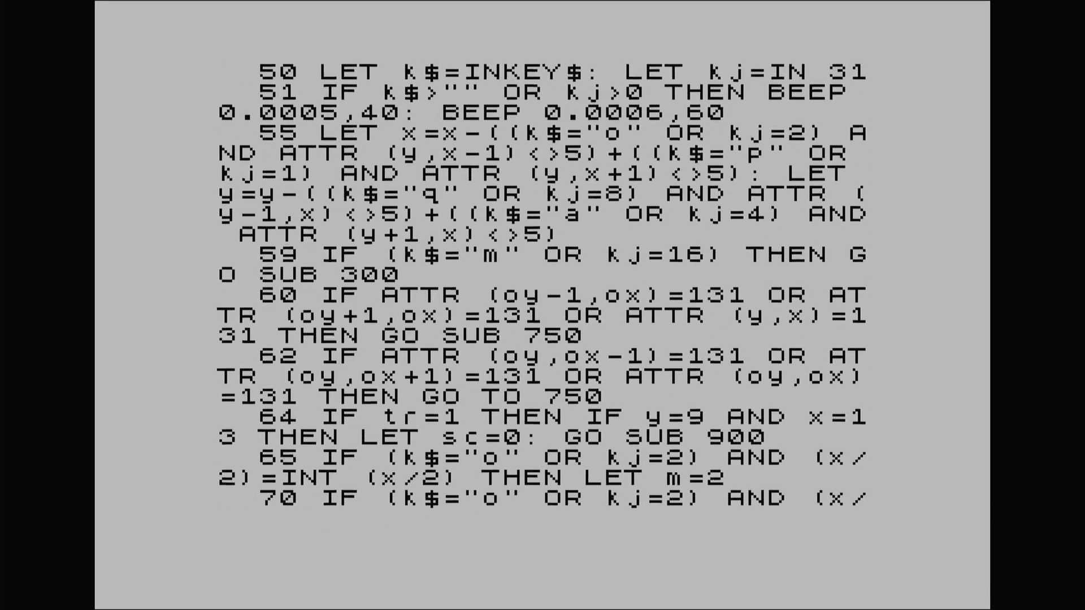
{"action": "key", "text": "Return"}
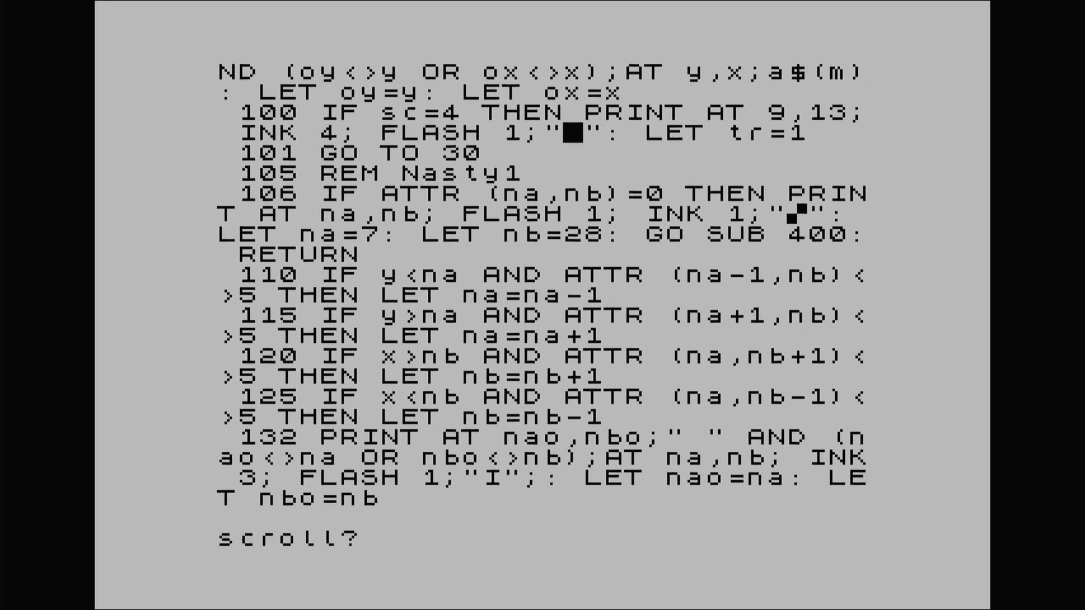
{"action": "key", "text": "Return"}
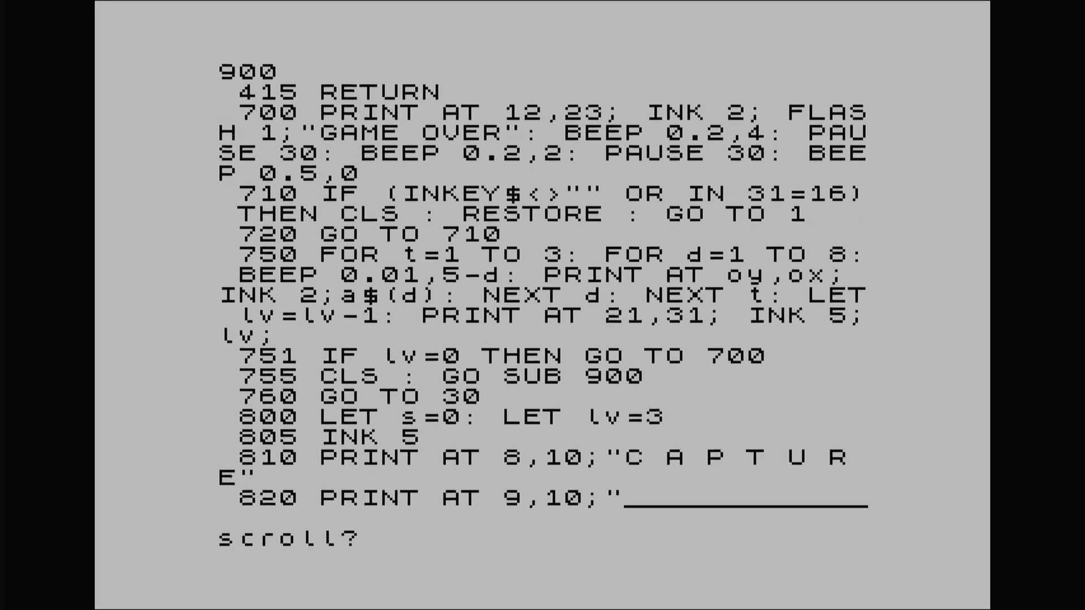
{"action": "key", "text": "Return"}
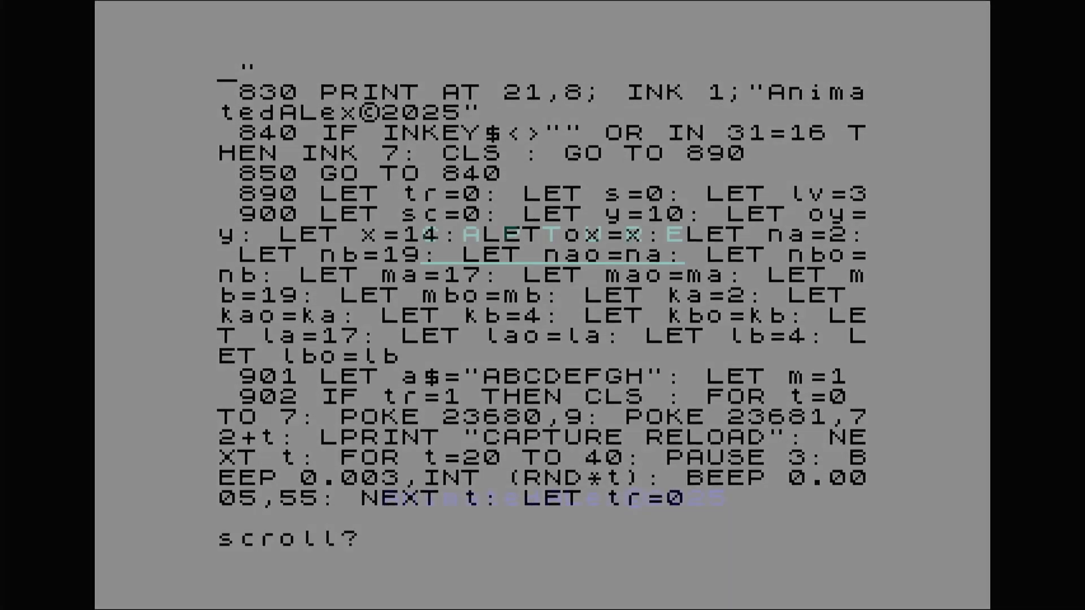
{"action": "key", "text": "Return"}
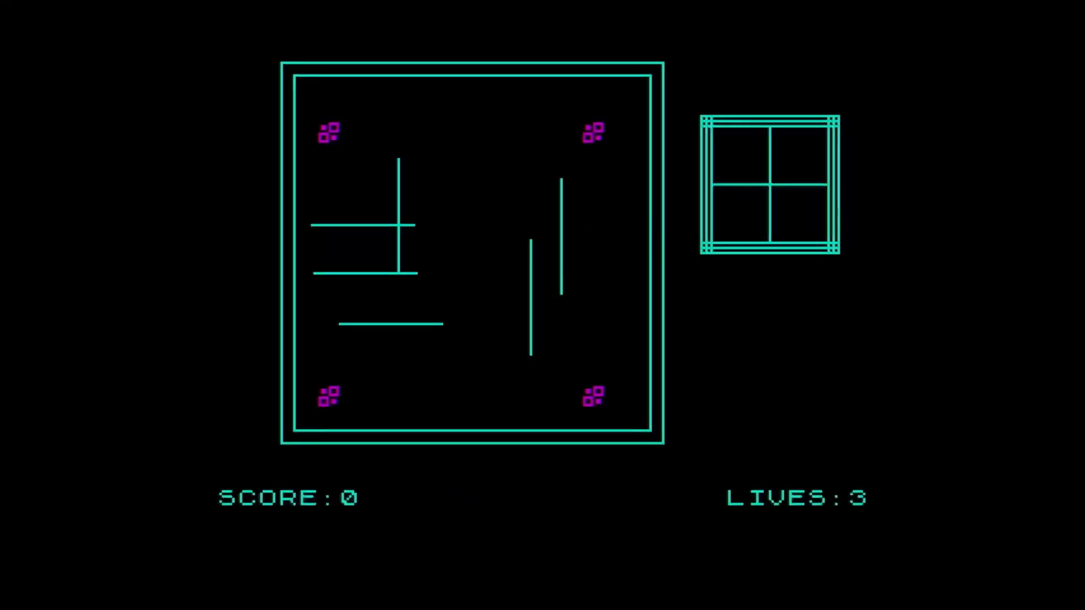
Step: Steer the hero up, left and around the maze toward the first nasties
{"action": "key", "text": "Up"}
{"action": "key", "text": "Up"}
{"action": "key", "text": "Up"}
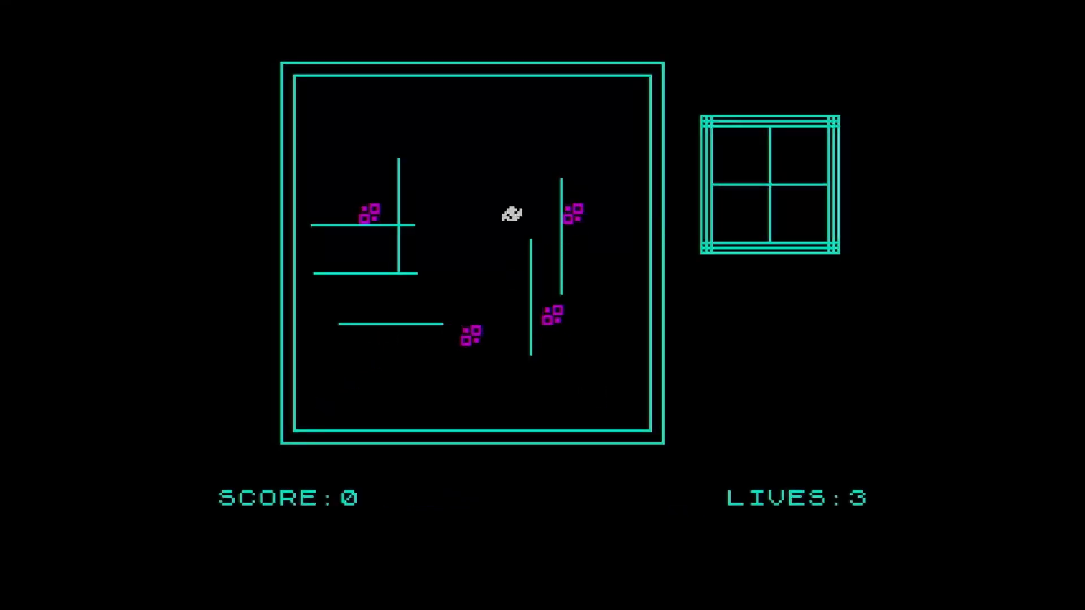
{"action": "key", "text": "Left"}
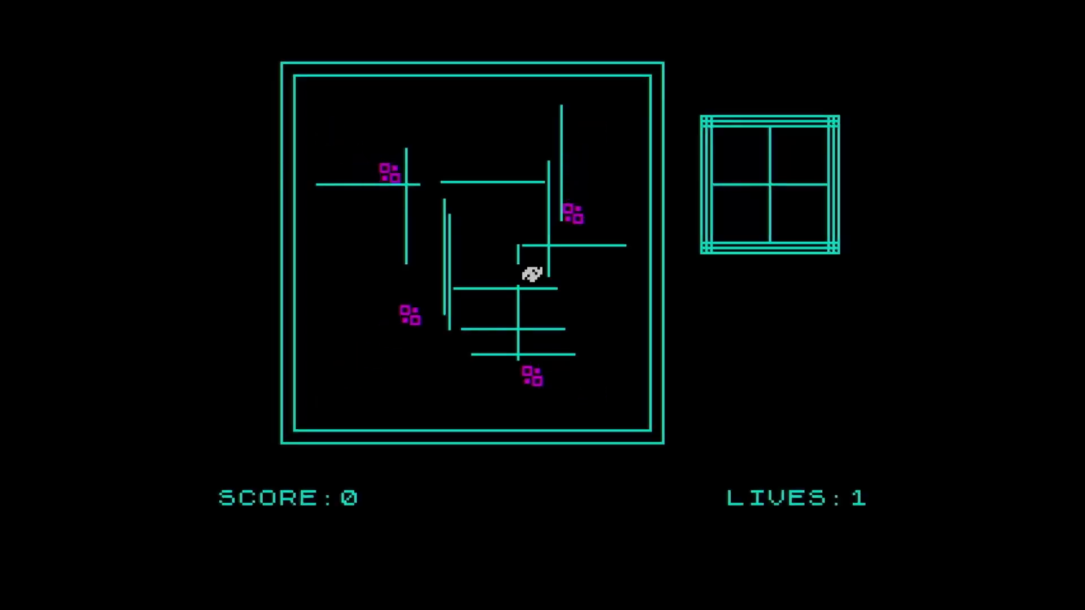
{"action": "key", "text": "Down"}
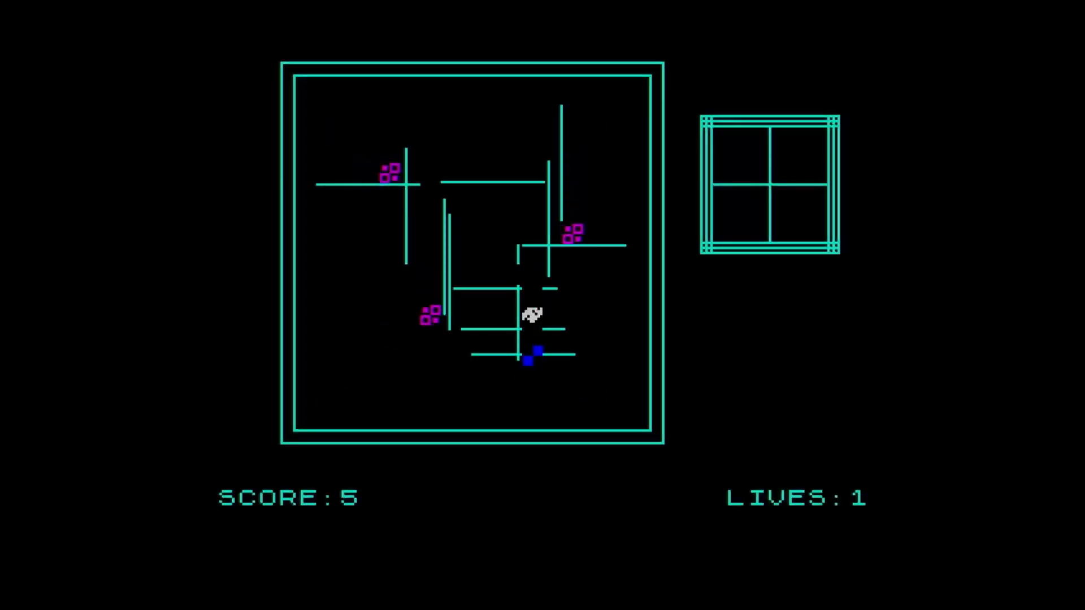
{"action": "key", "text": "Up"}
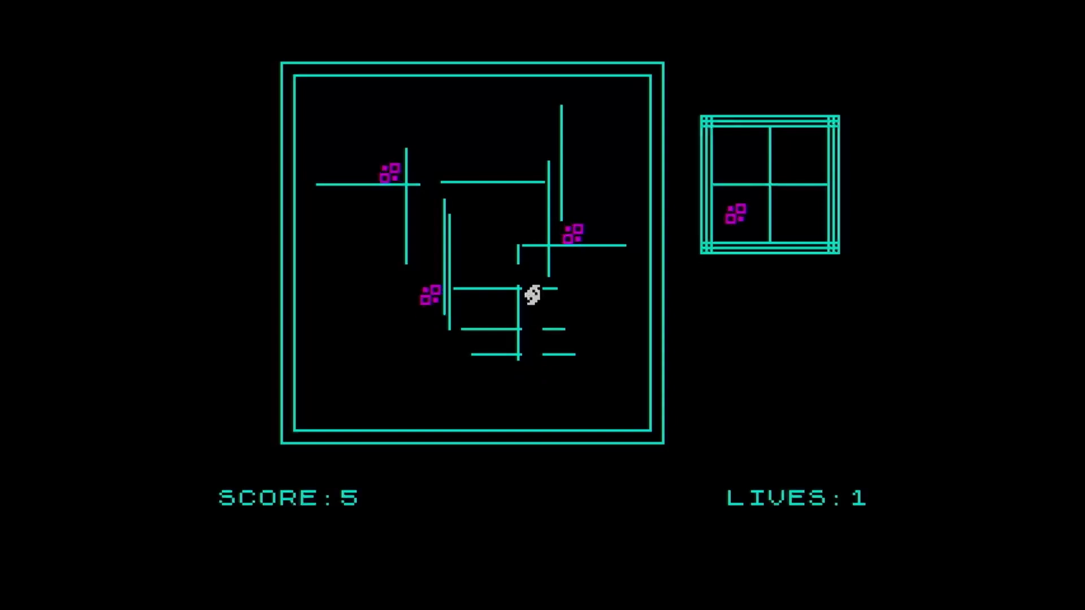
{"action": "key", "text": "Left"}
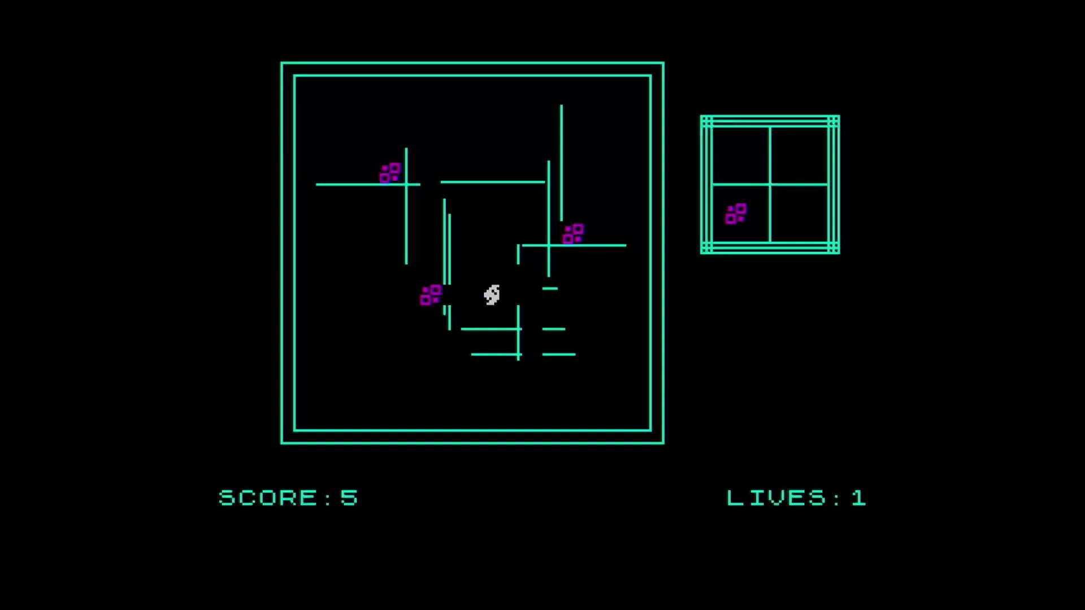
{"action": "key", "text": "Up"}
{"action": "key", "text": "Up"}
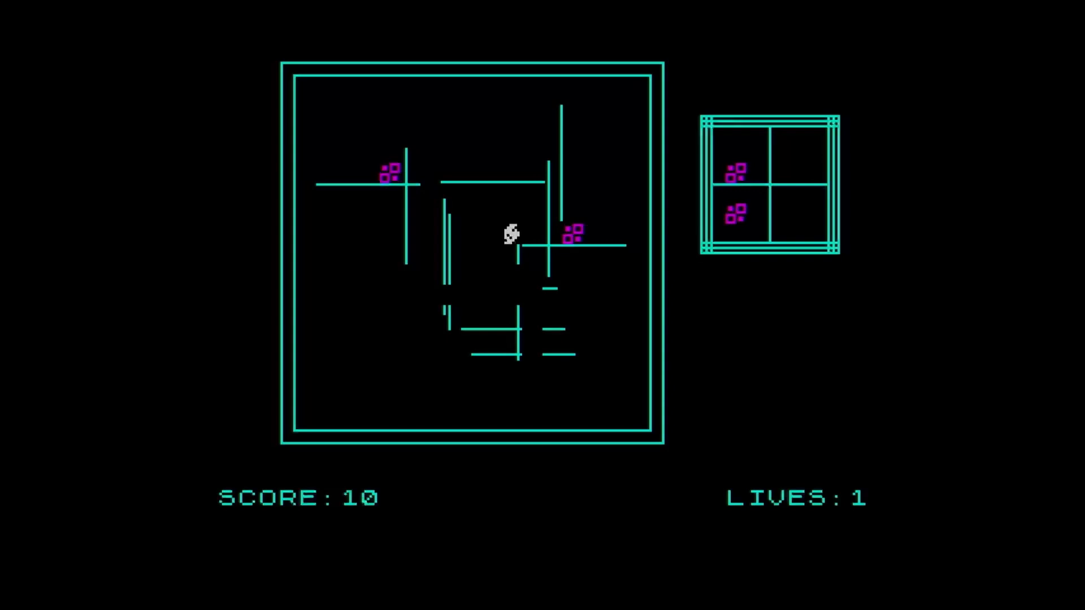
Step: Capture the remaining nasties into the side box, raising the score to 20
{"action": "key", "text": "Right"}
{"action": "key", "text": "Left"}
{"action": "key", "text": "Left"}
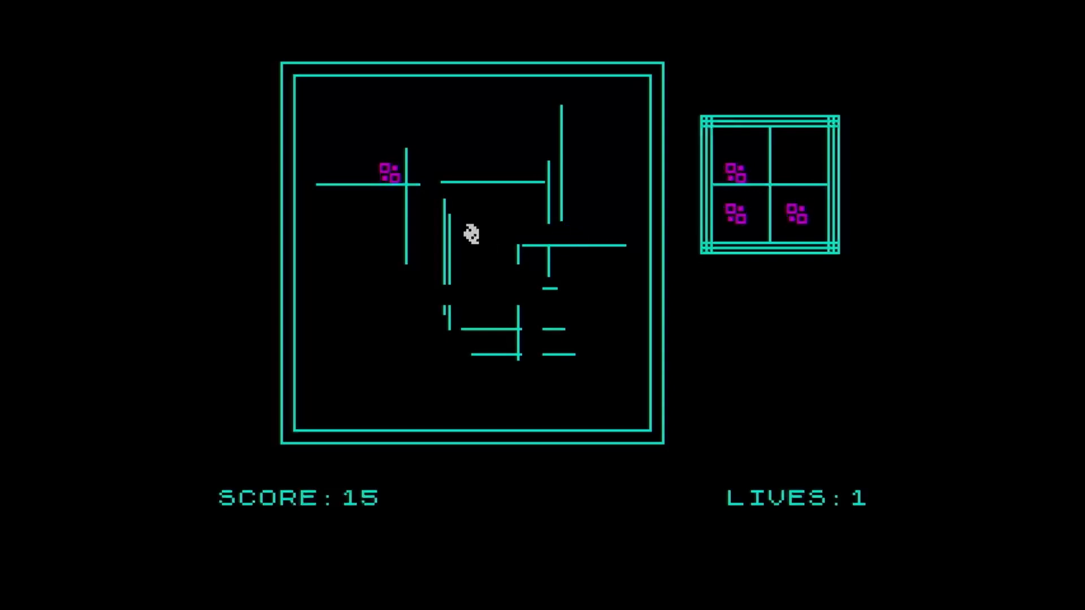
{"action": "key", "text": "Up"}
{"action": "key", "text": "Up"}
{"action": "key", "text": "Left"}
{"action": "key", "text": "Left"}
{"action": "key", "text": "Left"}
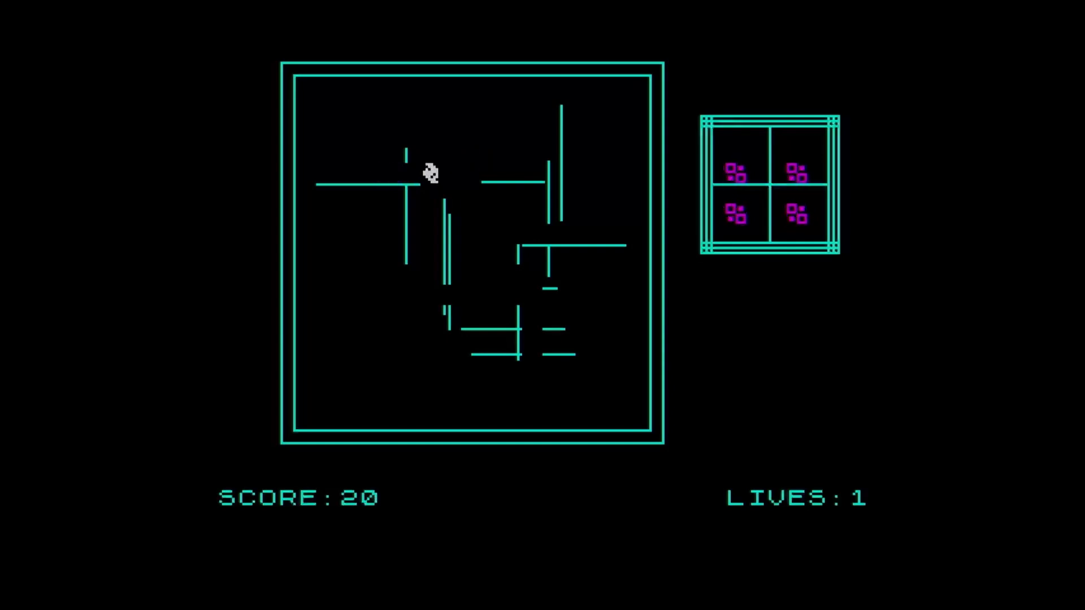
{"action": "key", "text": "Right"}
{"action": "key", "text": "Right"}
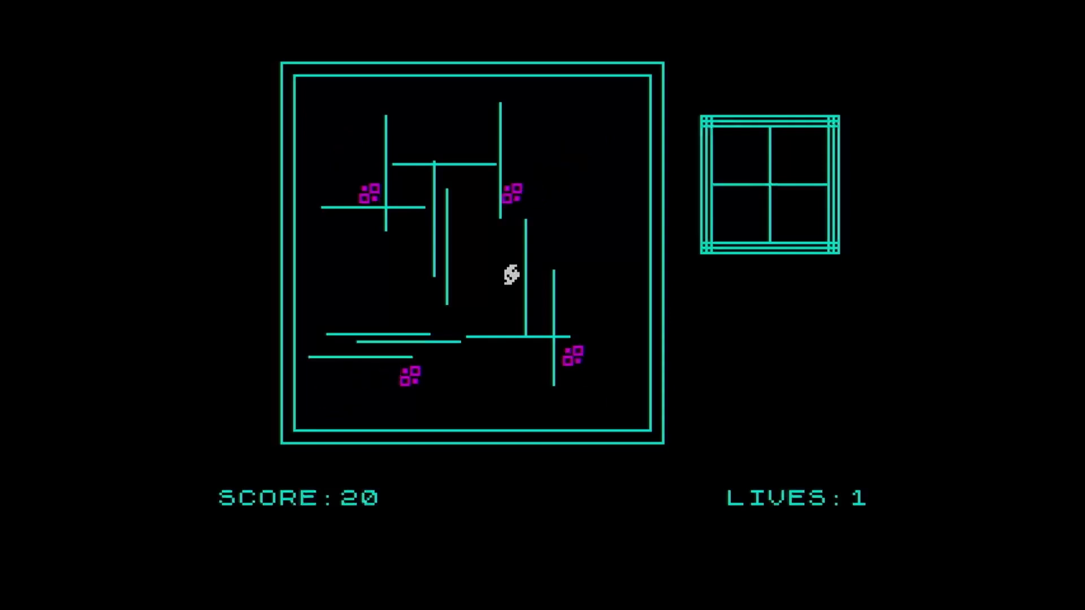
Step: Move the hero down and left in the new maze to capture the first nasty
{"action": "key", "text": "Up"}
{"action": "key", "text": "Up"}
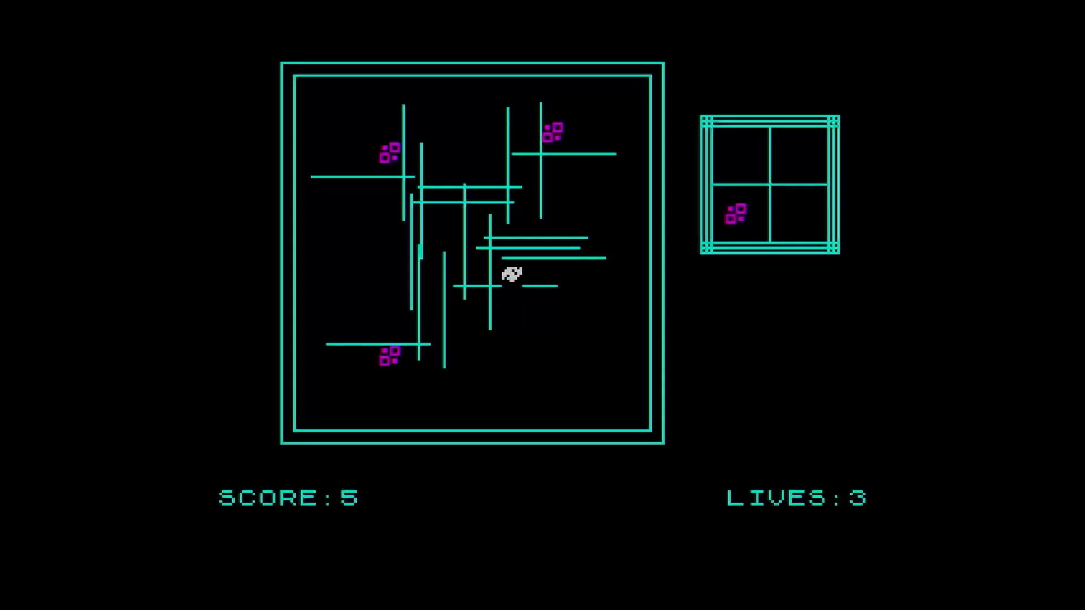
{"action": "key", "text": "Down"}
{"action": "key", "text": "Left"}
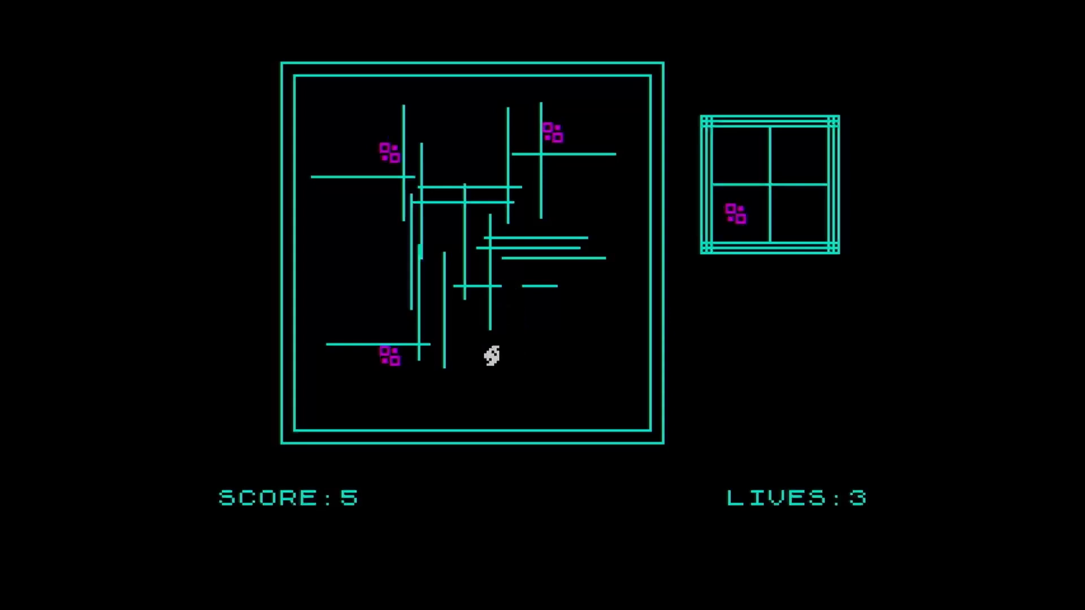
{"action": "key", "text": "Left"}
{"action": "key", "text": "Left"}
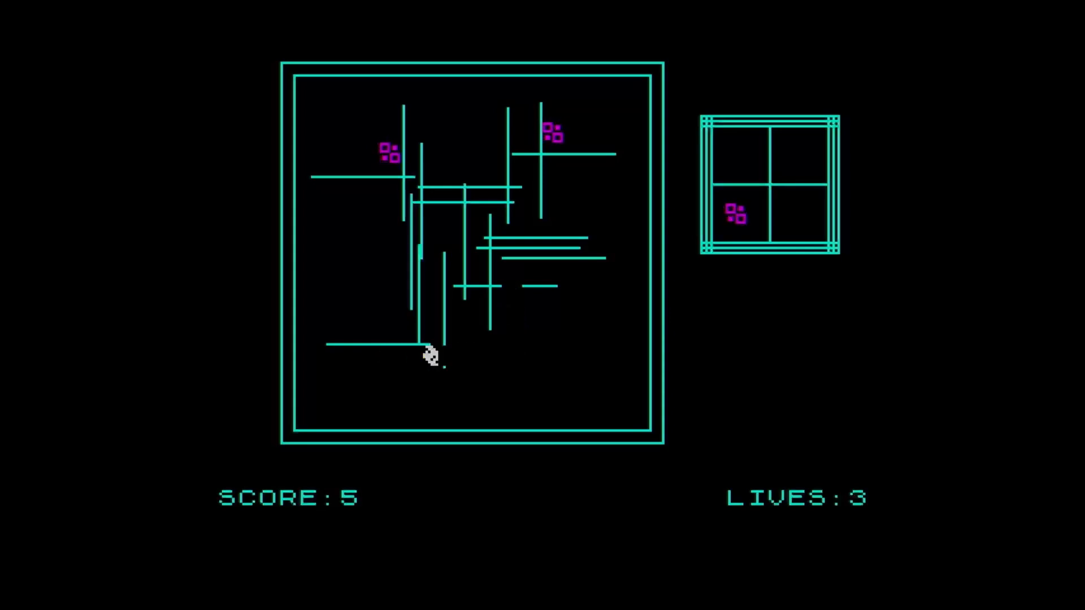
{"action": "key", "text": "Left"}
{"action": "key", "text": "Left"}
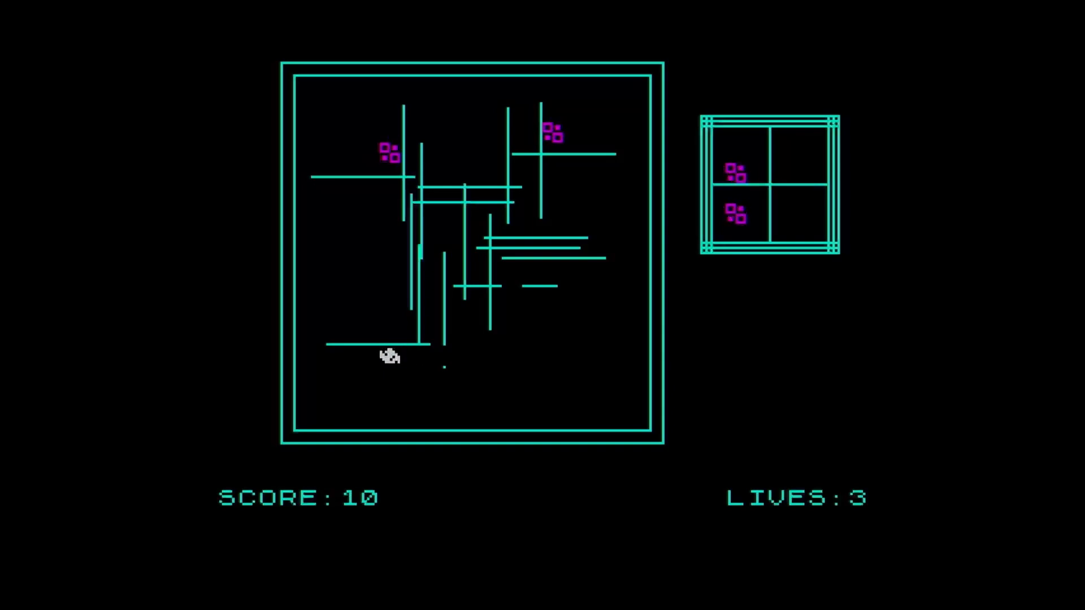
Step: Go straight up to capture the third nasty for 15, then right and down to the last
{"action": "key", "text": "Up"}
{"action": "key", "text": "Up"}
{"action": "key", "text": "Up"}
{"action": "key", "text": "Up"}
{"action": "key", "text": "Up"}
{"action": "key", "text": "Up"}
{"action": "key", "text": "Up"}
{"action": "key", "text": "Up"}
{"action": "key", "text": "Up"}
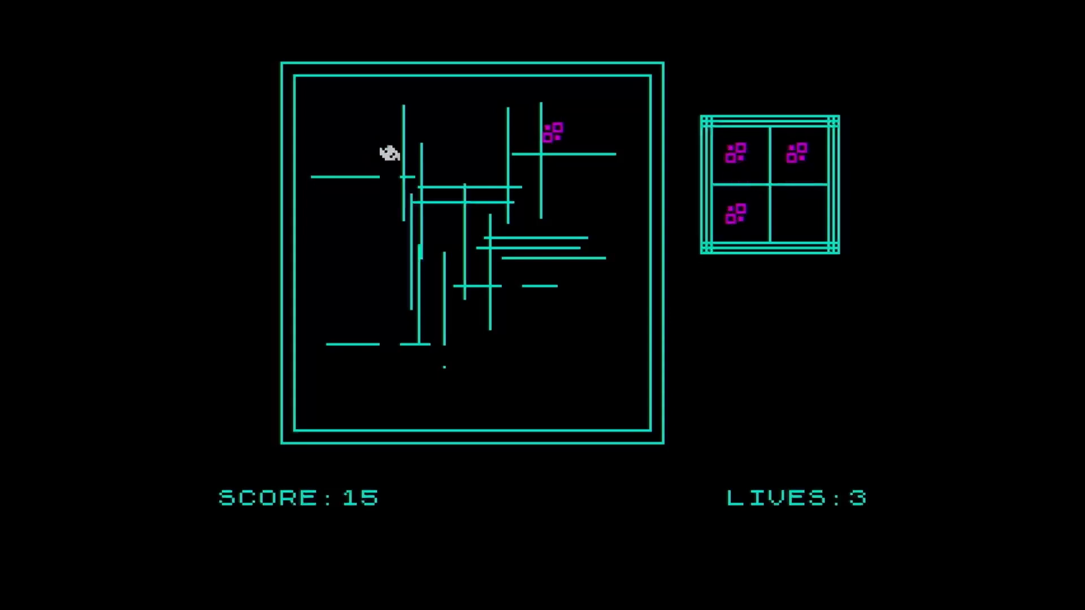
{"action": "key", "text": "Up"}
{"action": "key", "text": "Right"}
{"action": "key", "text": "Right"}
{"action": "key", "text": "Right"}
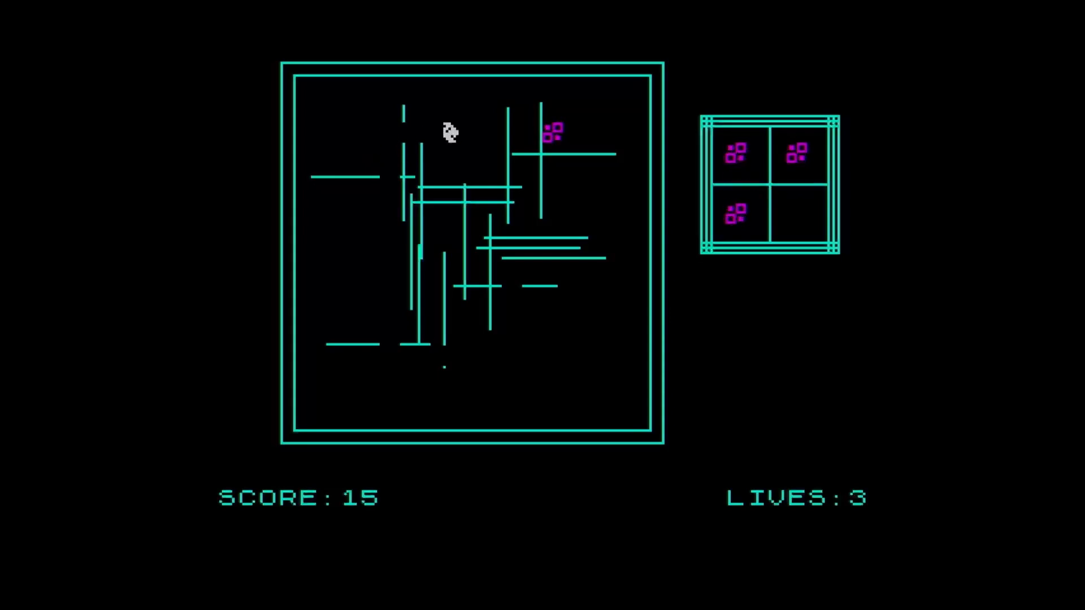
{"action": "key", "text": "Right"}
{"action": "key", "text": "Right"}
{"action": "key", "text": "Right"}
{"action": "key", "text": "Right"}
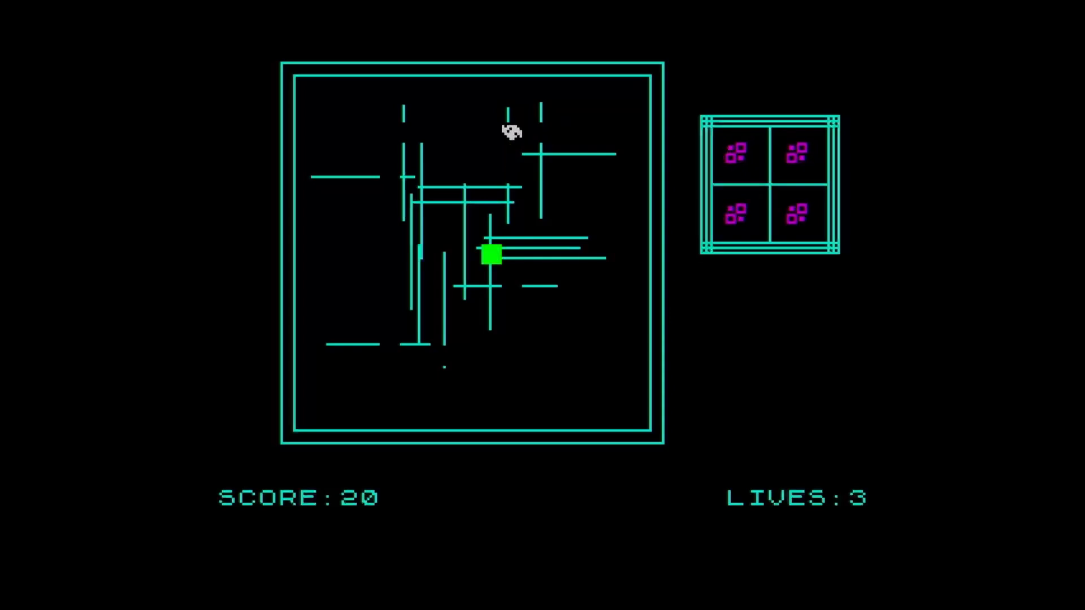
{"action": "key", "text": "Down"}
{"action": "key", "text": "Down"}
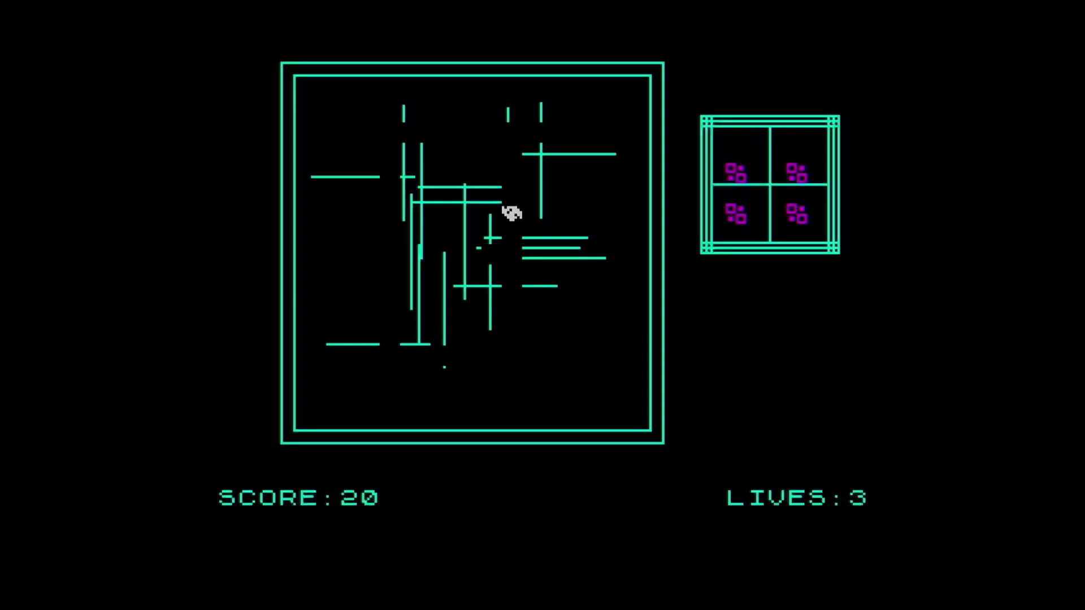
{"action": "key", "text": "Down"}
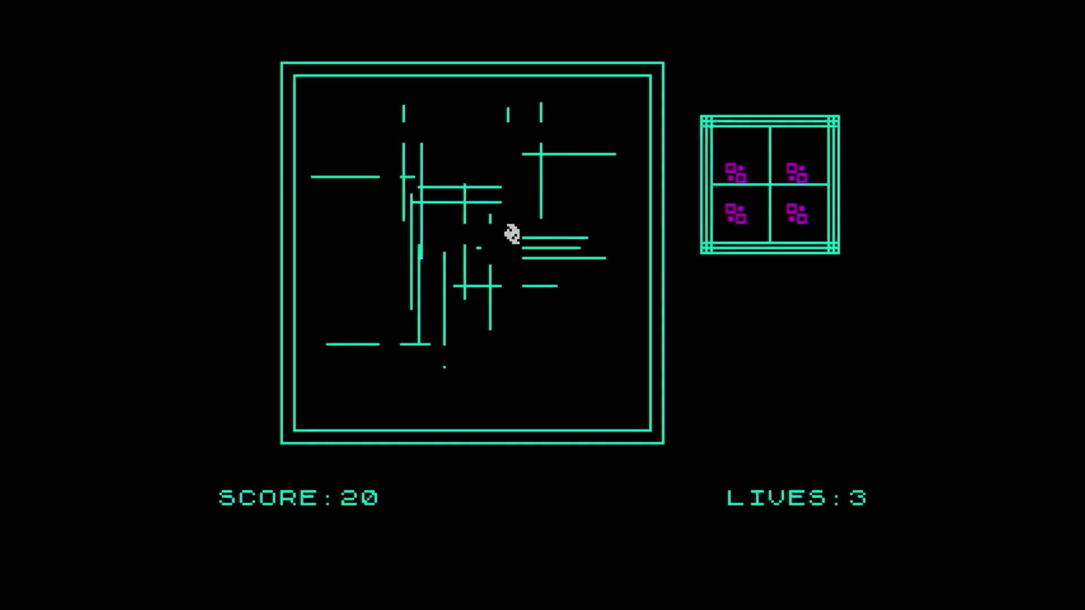